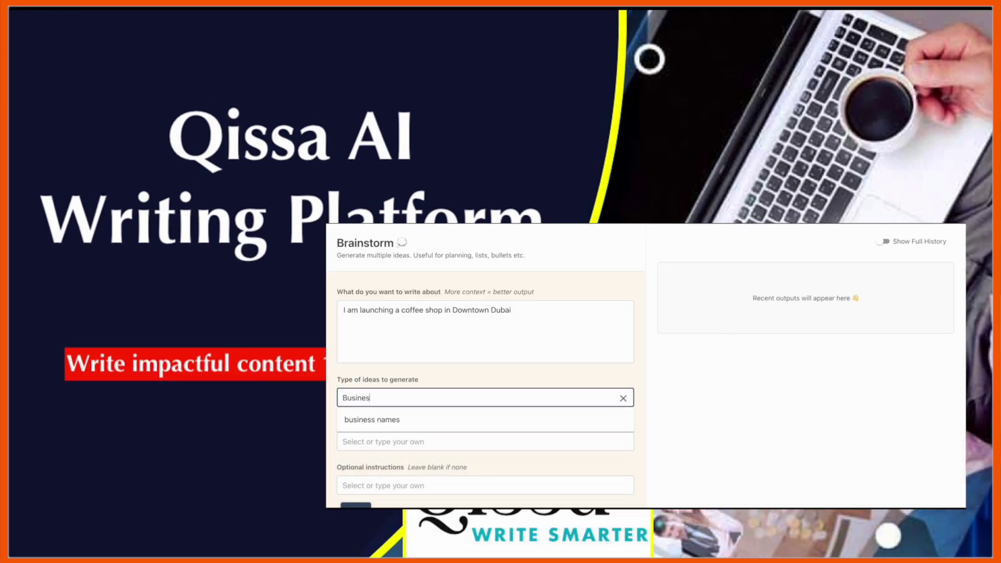
Enter 'names and the accompanying business strapline' and '10', then open the channel's page from the results.
text(names and the accompanying )
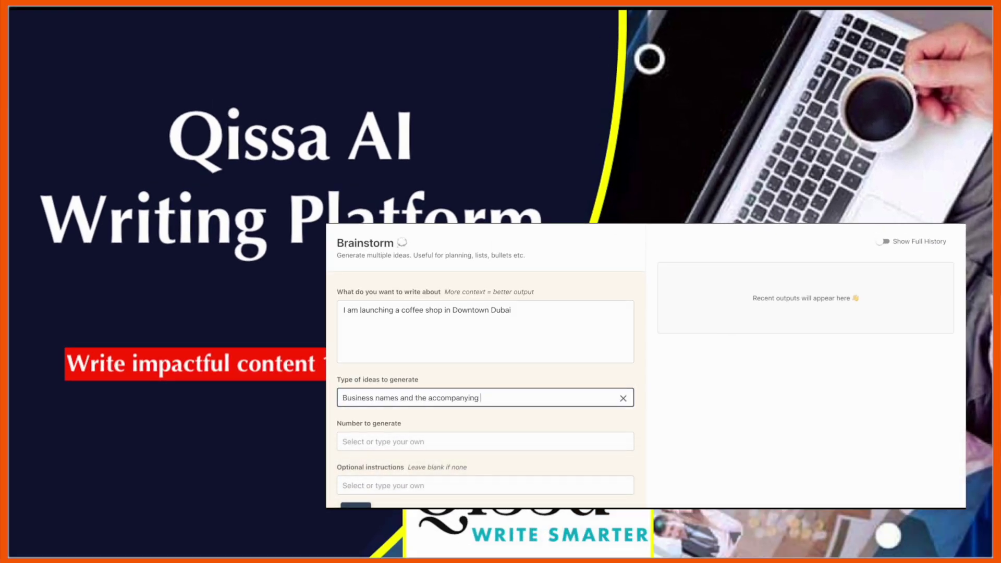
text(business strapline)
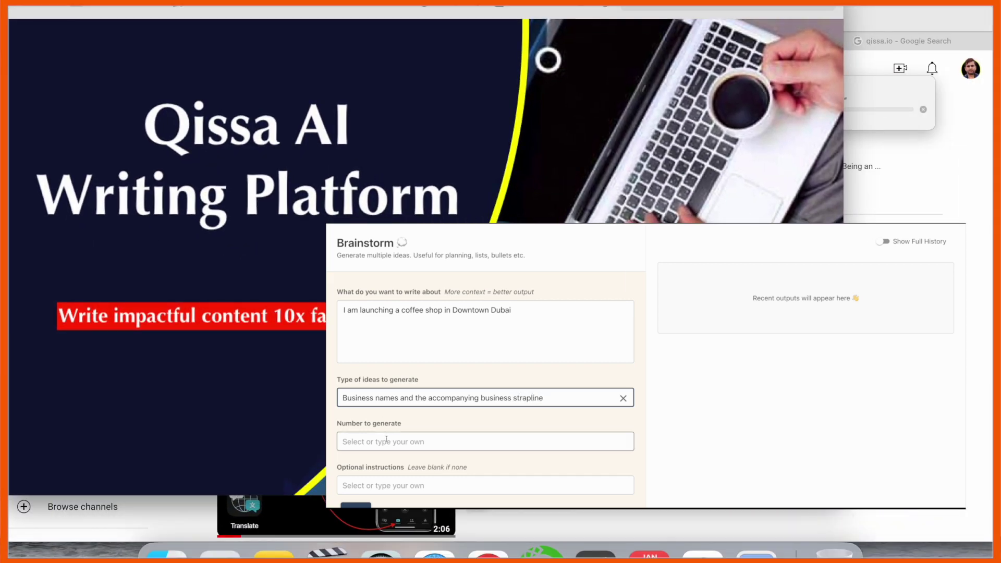
click(387, 439)
text(10)
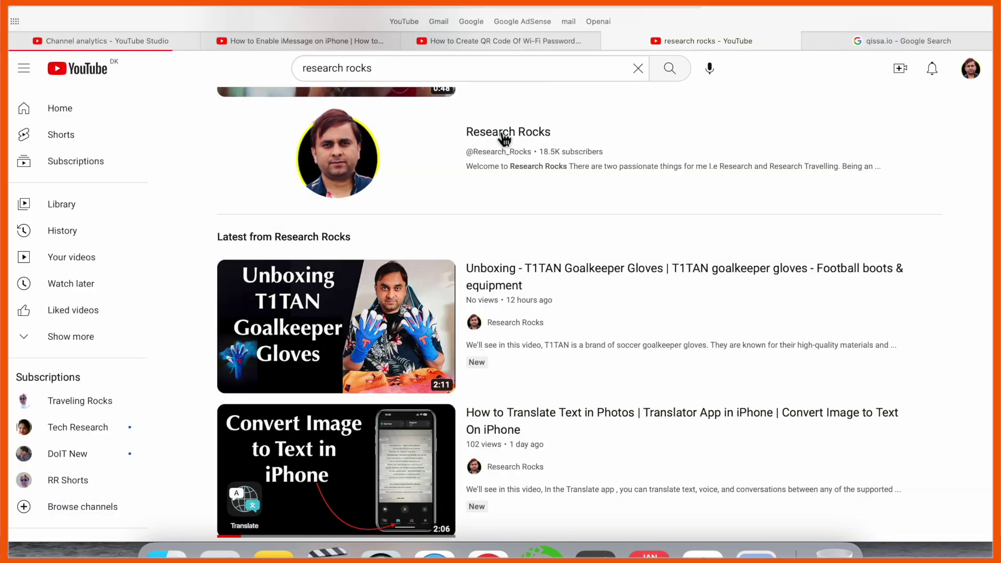
click(503, 134)
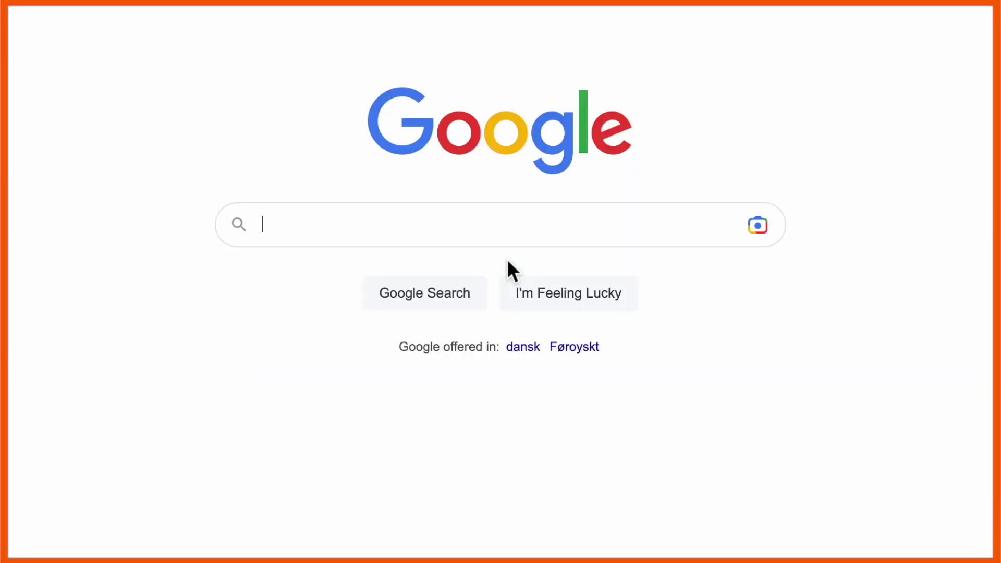
Search Google for qissa.io and open the 'Qissa - Write impactful content 10x faster' result.
text(qissa)
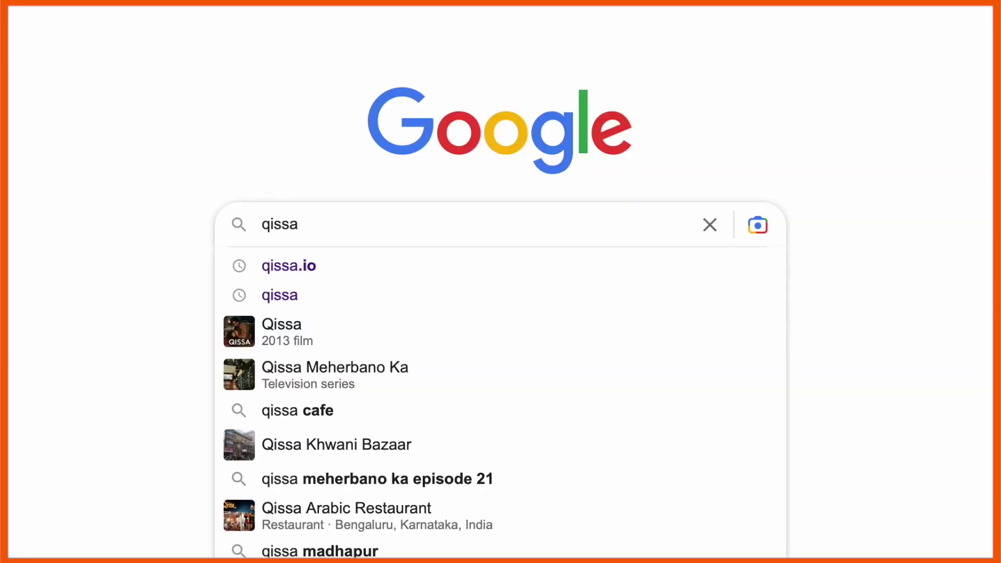
text(.io)
key(Return)
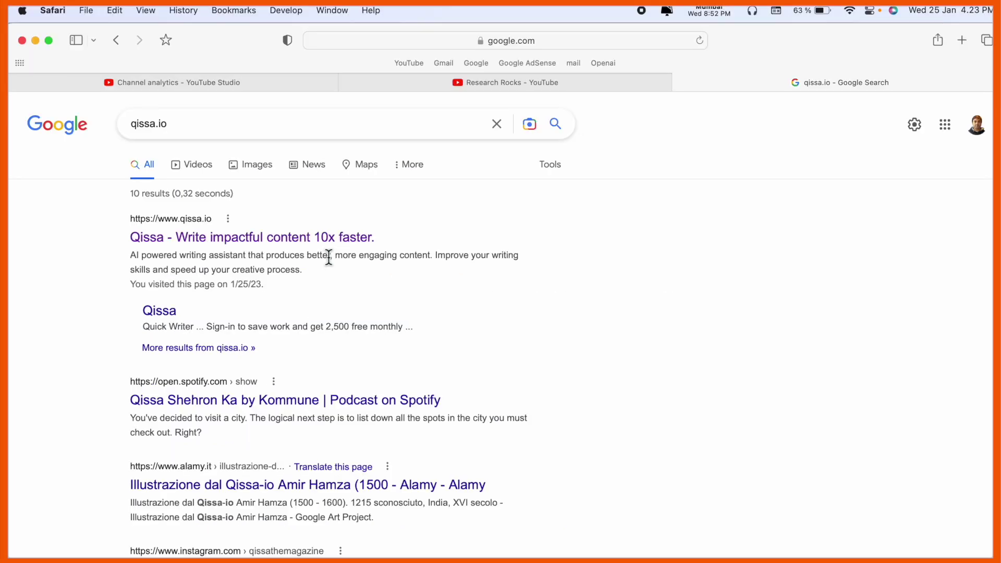
click(317, 241)
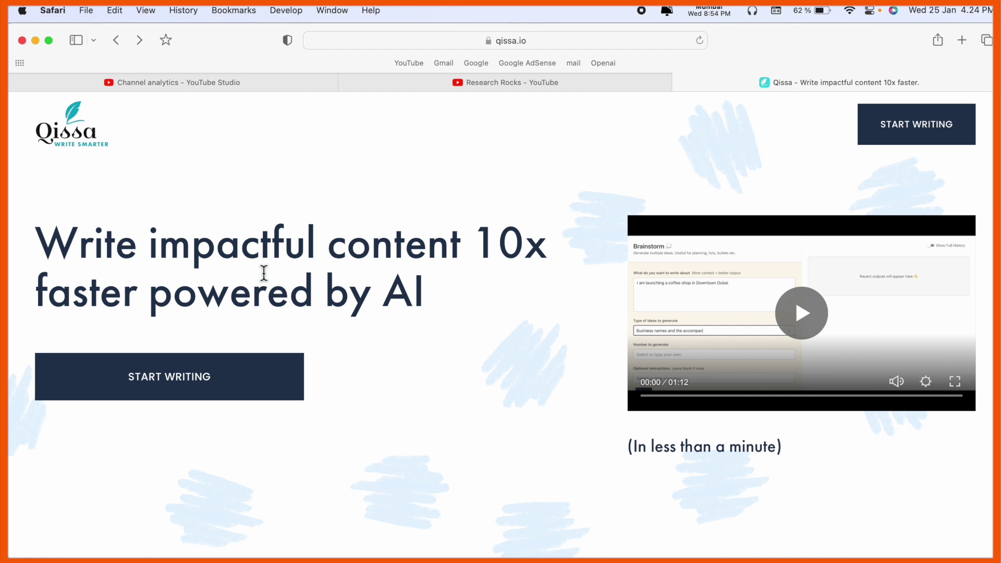
Scroll down to the Benefits of Qissa section and launch the app with Start Now.
scroll(263, 273, down, 3)
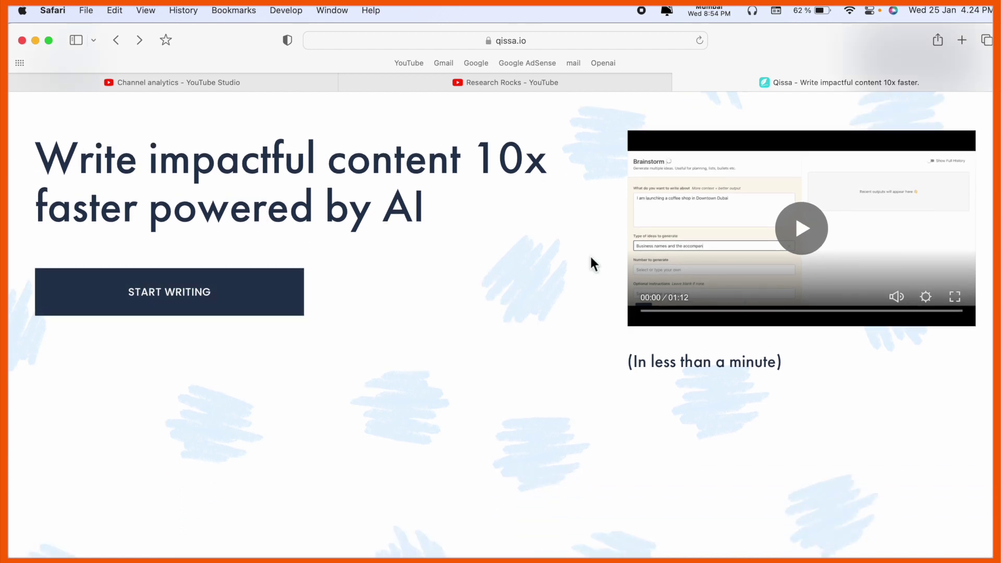
scroll(546, 313, down, 10)
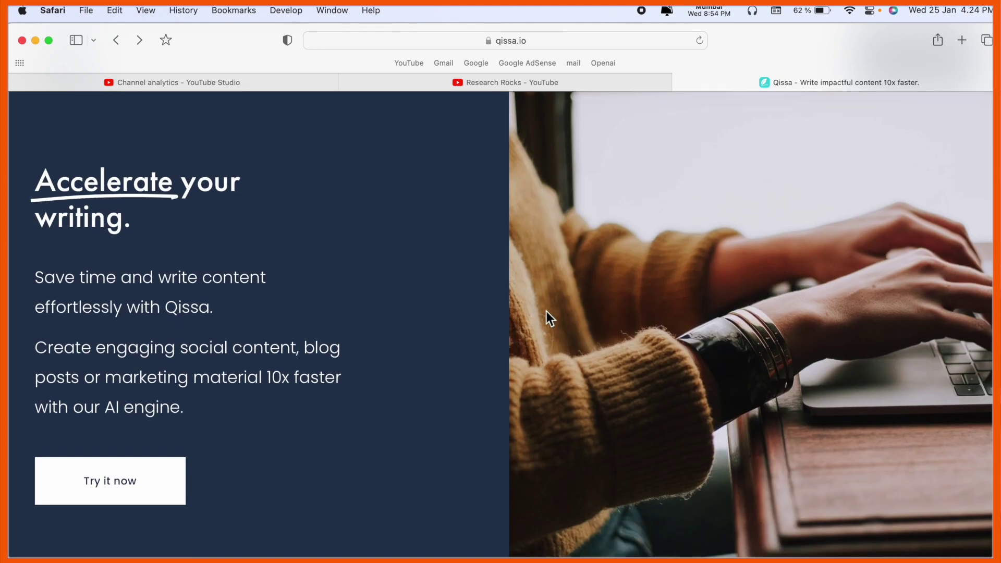
scroll(547, 312, down, 15)
scroll(547, 311, down, 15)
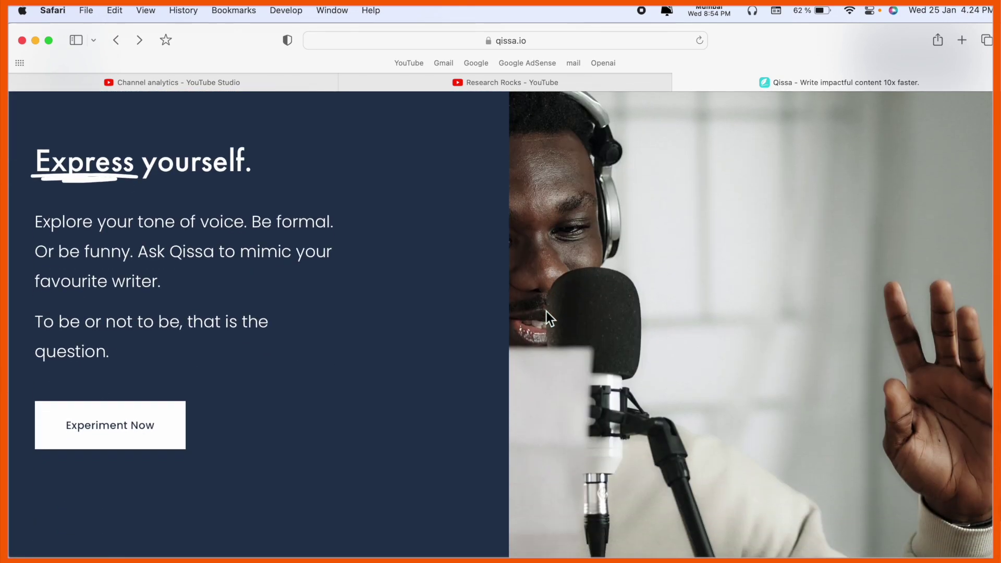
scroll(545, 310, down, 2)
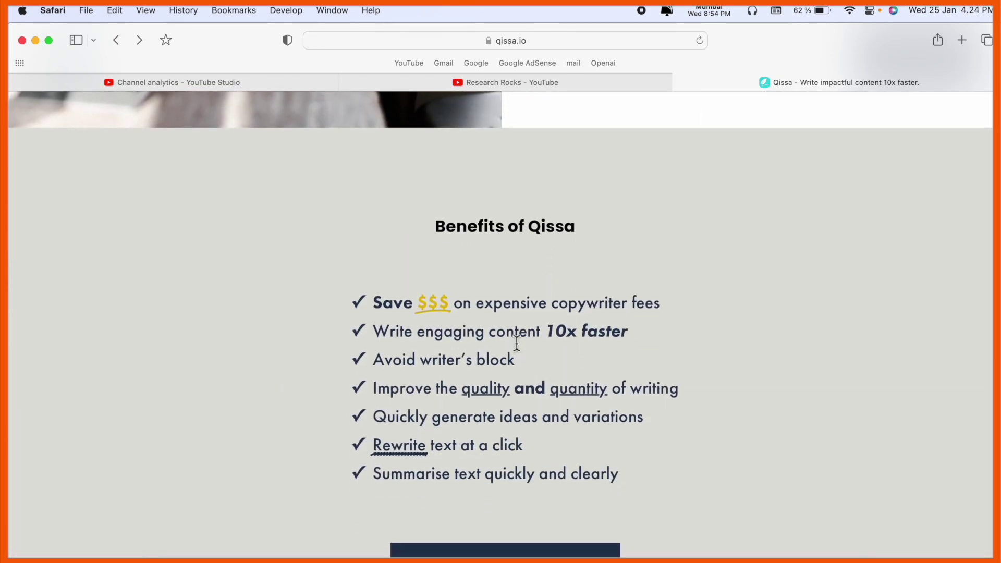
scroll(550, 342, down, 2)
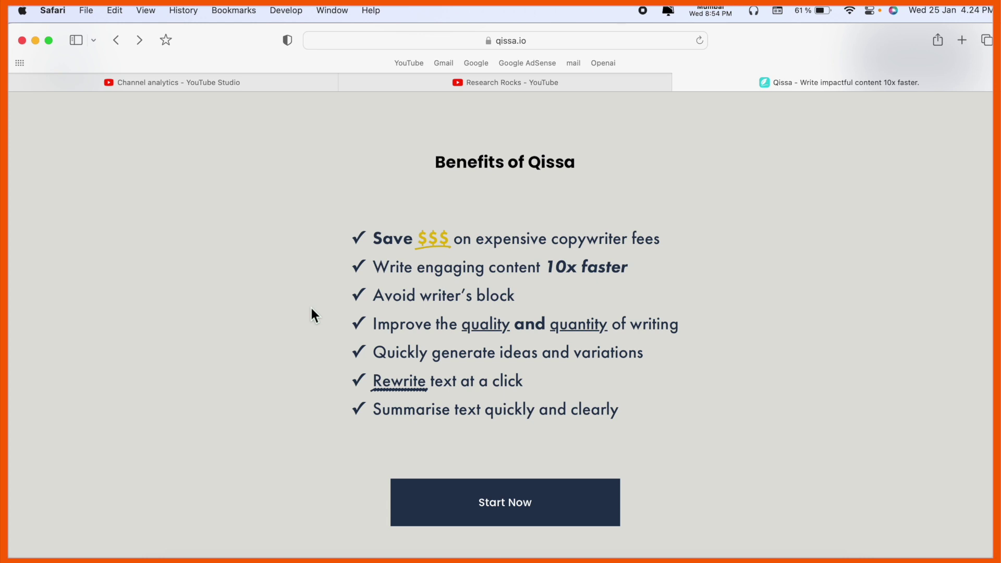
scroll(313, 319, down, 3)
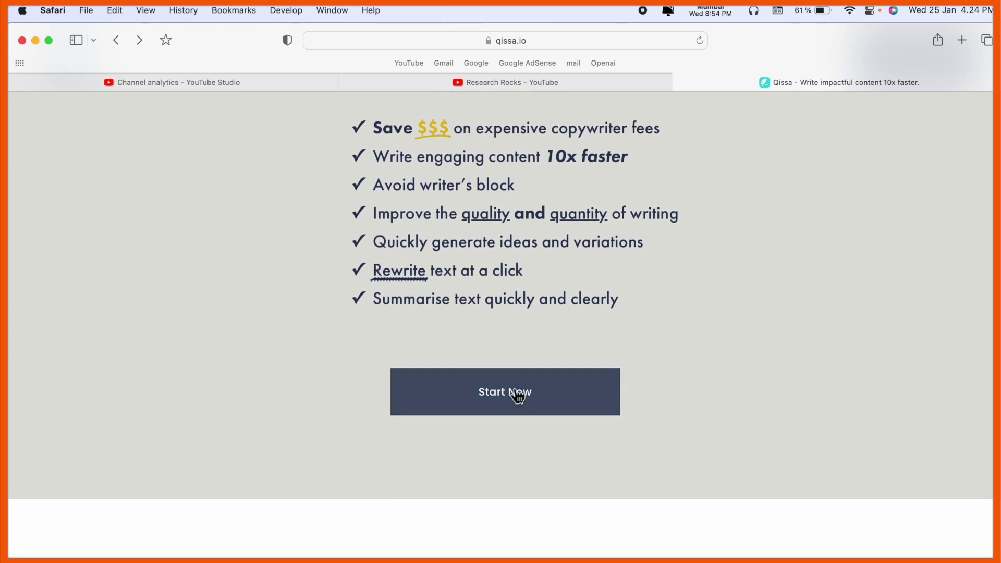
click(518, 397)
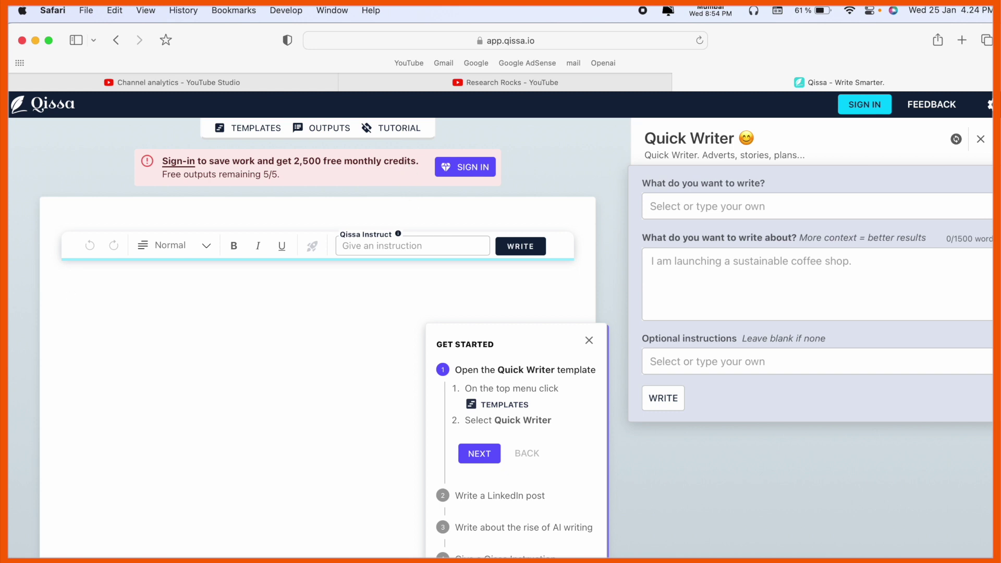
Sign in with a different Google account by entering its username, then view the AI instructions guide.
click(464, 176)
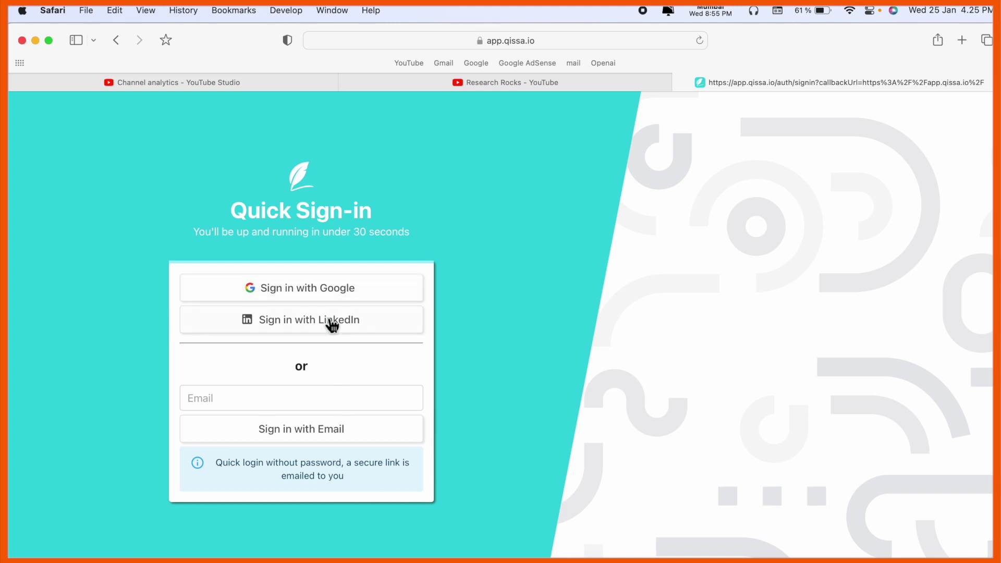
click(317, 301)
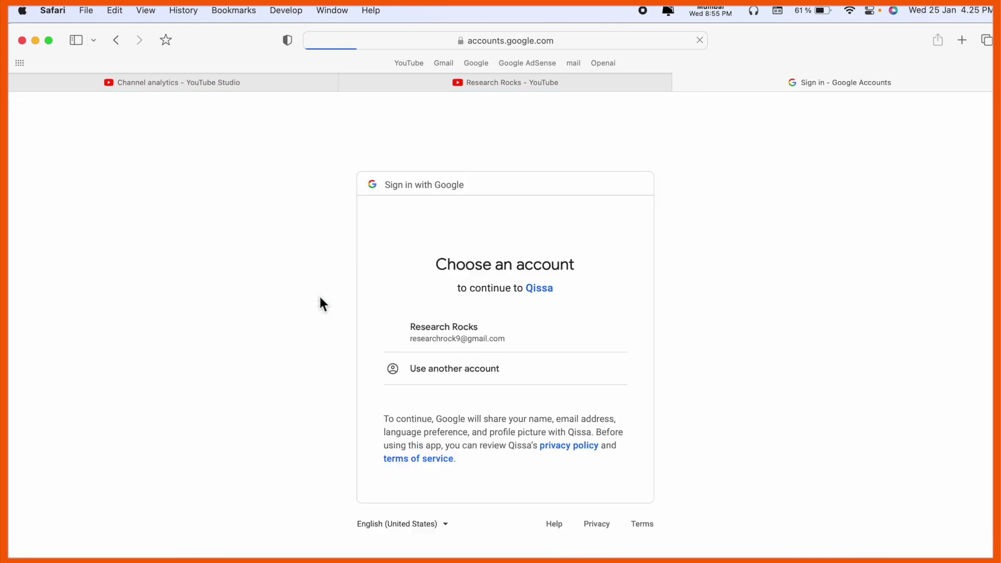
click(431, 371)
text(sosa)
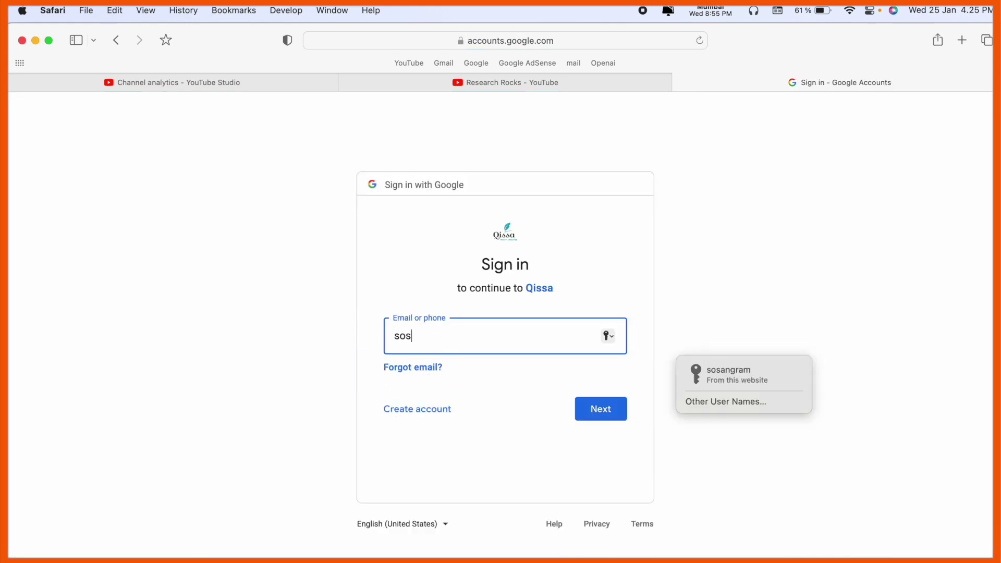
click(781, 375)
key(Return)
key(Return)
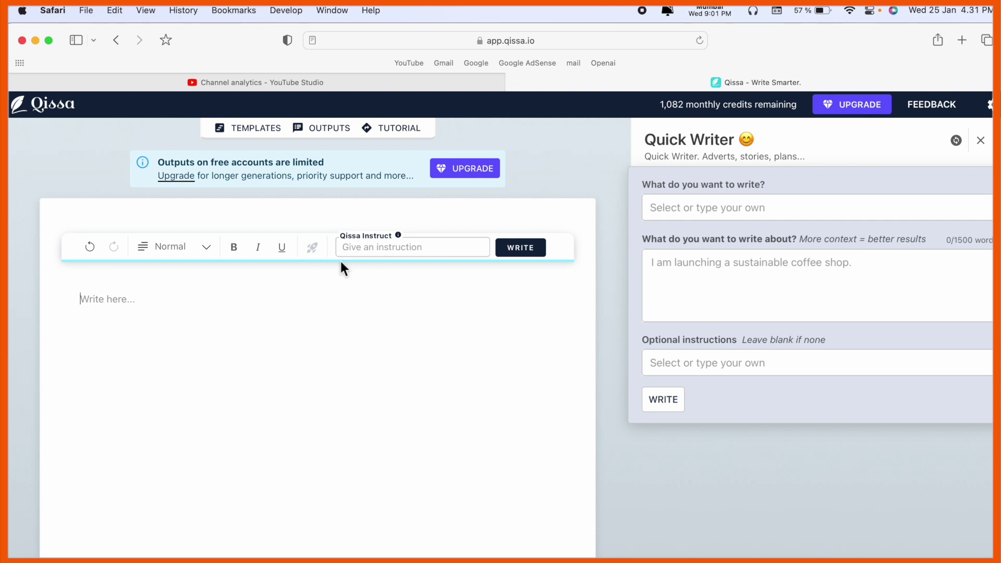
click(450, 246)
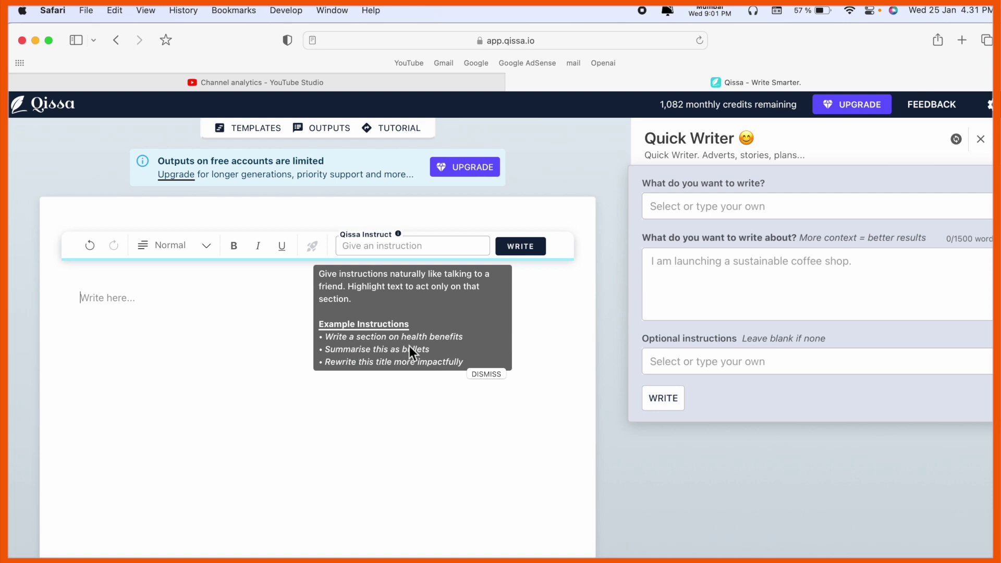
Request 'an essay plan' on launching a coffee shop with 'Include referneces and citations'.
click(767, 208)
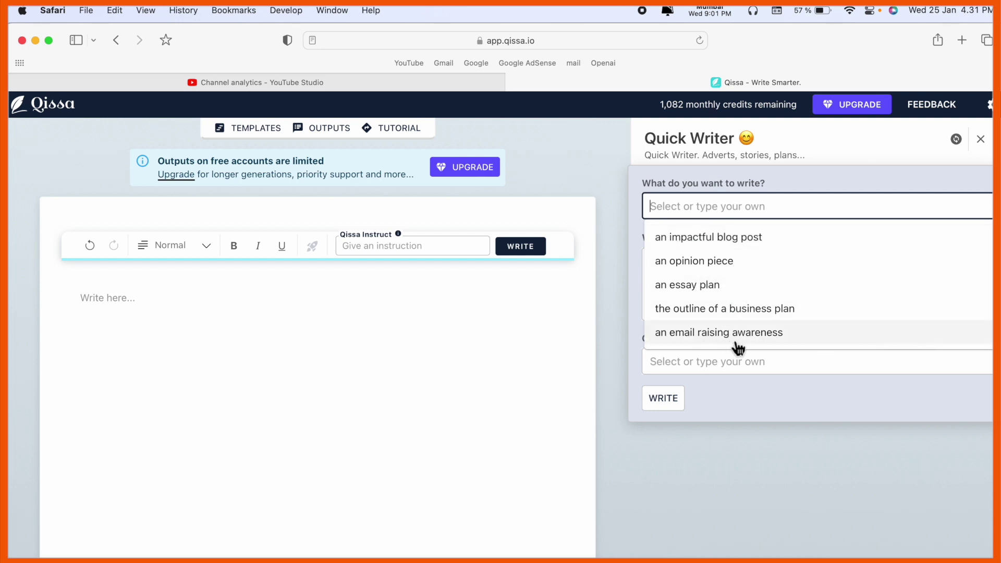
click(712, 299)
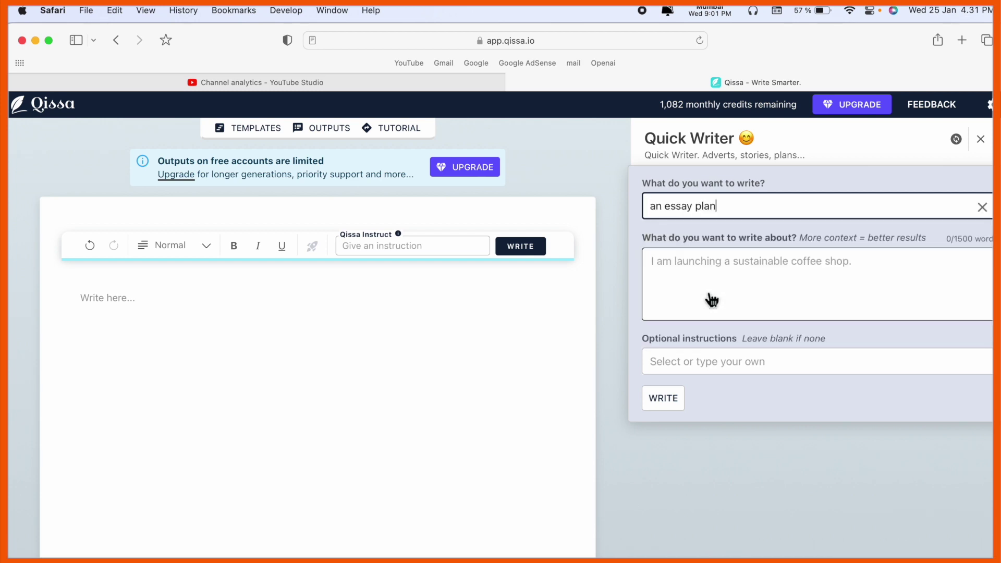
click(723, 291)
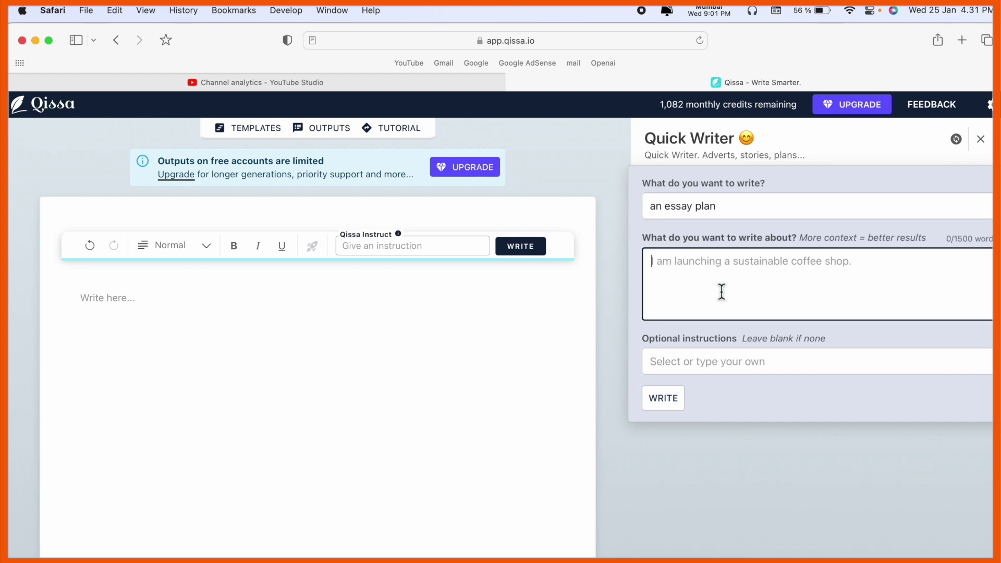
text(I am launching suitable coffee shop)
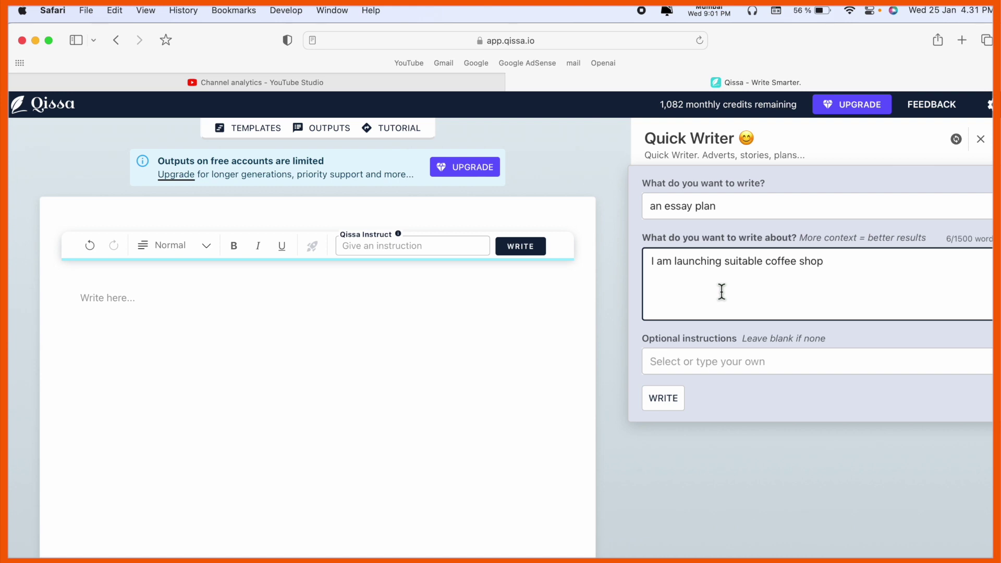
click(745, 361)
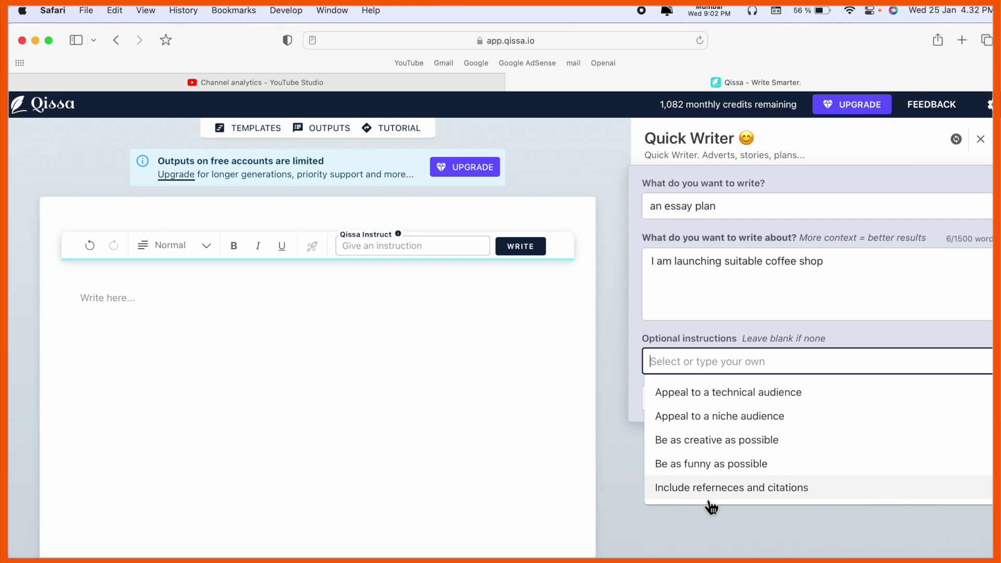
click(802, 493)
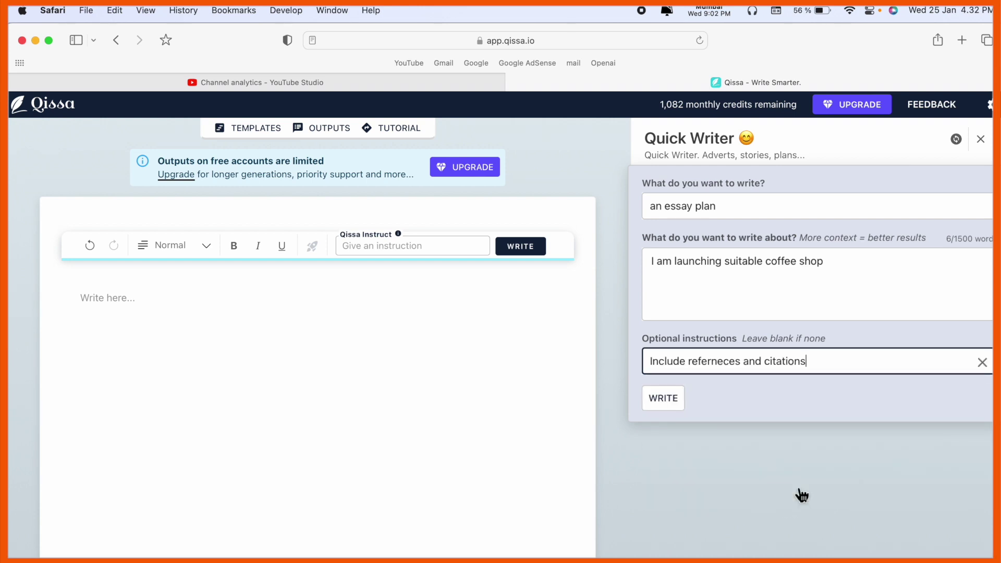
click(678, 406)
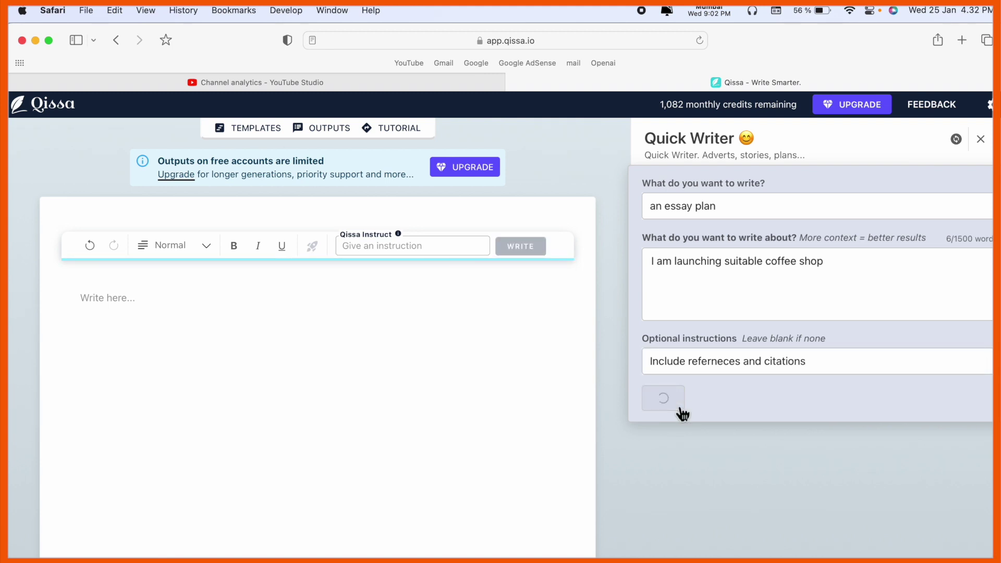
mouse_move(414, 245)
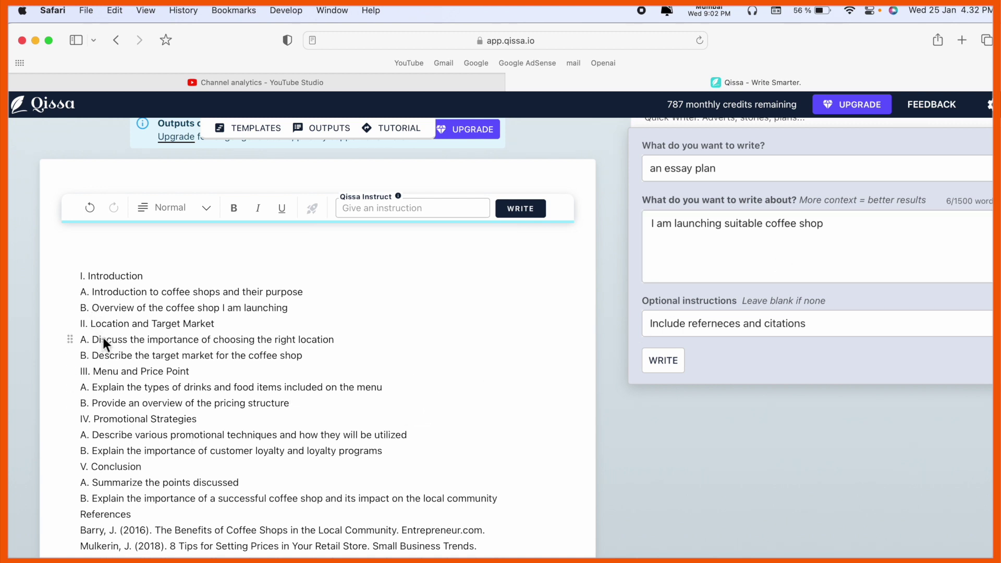
scroll(104, 337, down, 5)
scroll(110, 339, up, 2)
scroll(111, 338, up, 3)
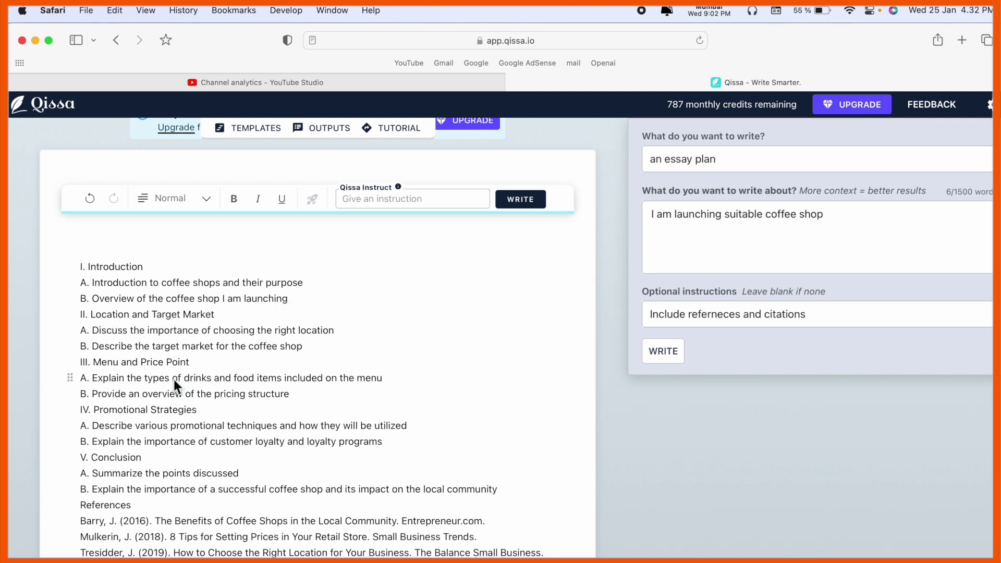
scroll(174, 379, down, 1)
scroll(176, 379, up, 1)
scroll(176, 379, down, 4)
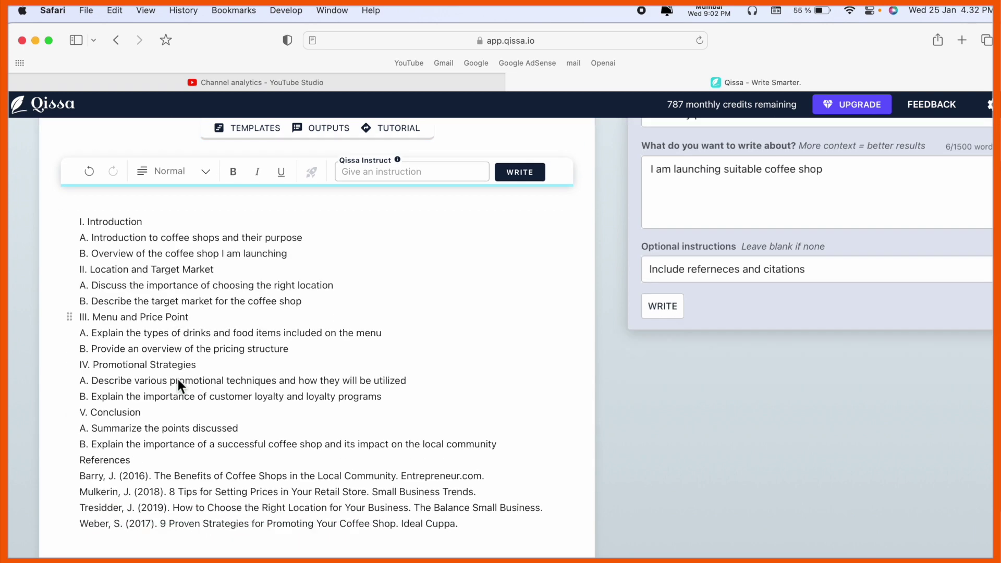
double_click(93, 379)
click(201, 434)
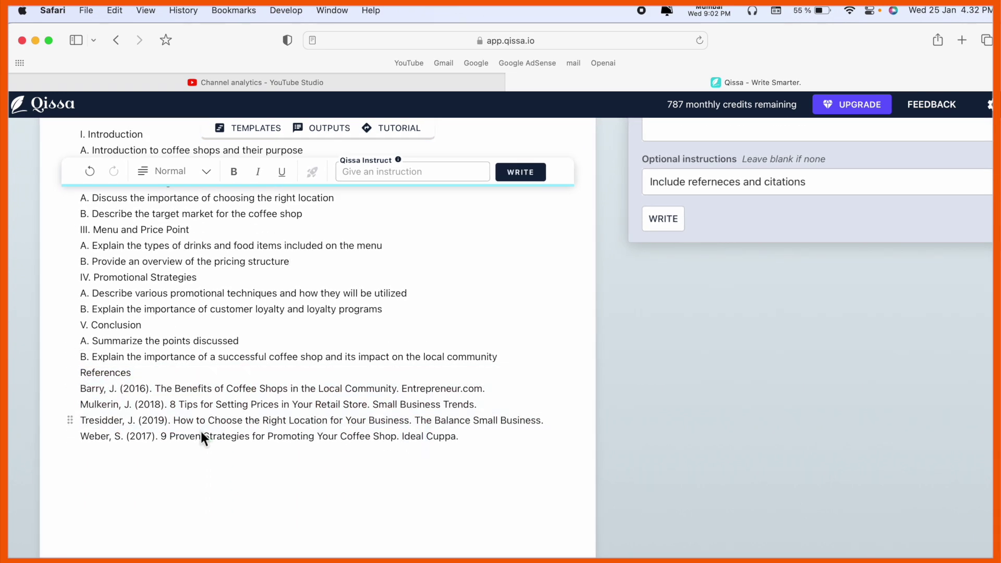
scroll(240, 405, down, 1)
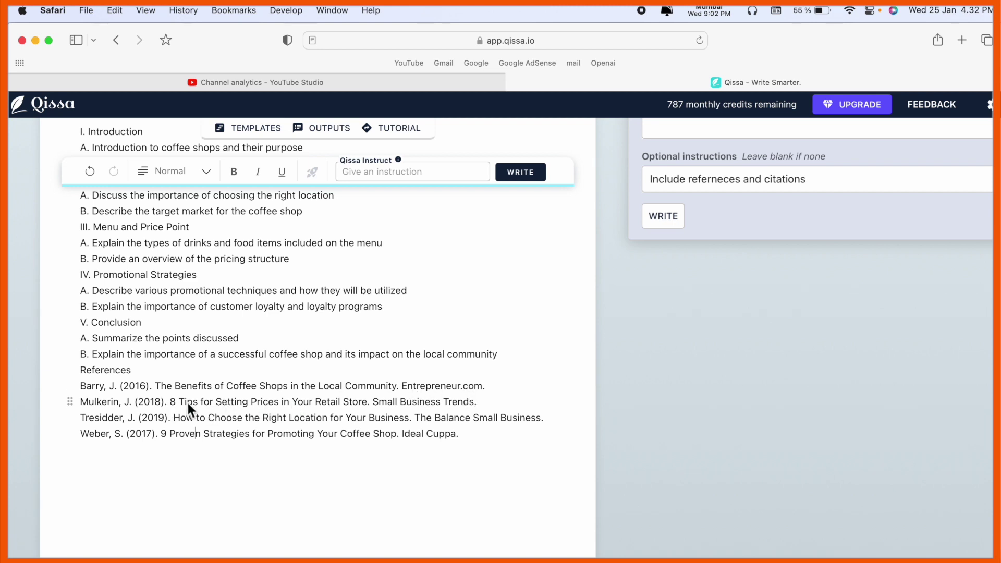
scroll(189, 404, up, 5)
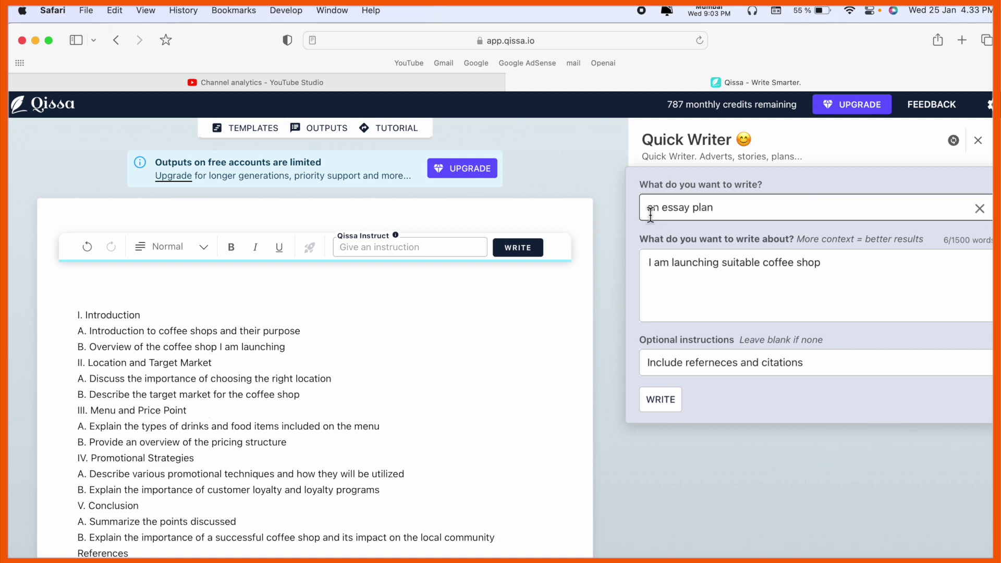
click(256, 140)
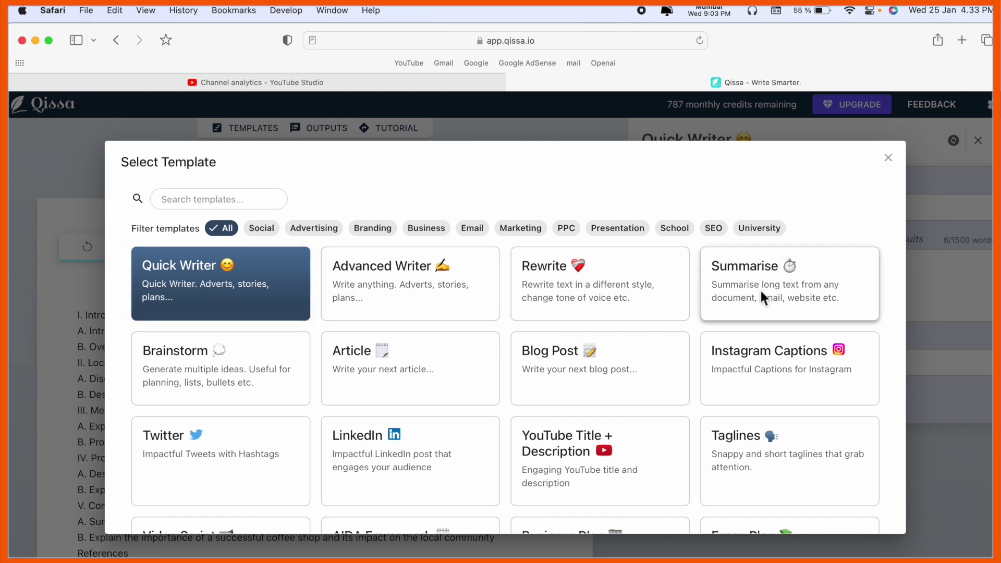
Pick the YouTube Title + Description card from the Select Template grid.
scroll(390, 392, down, 3)
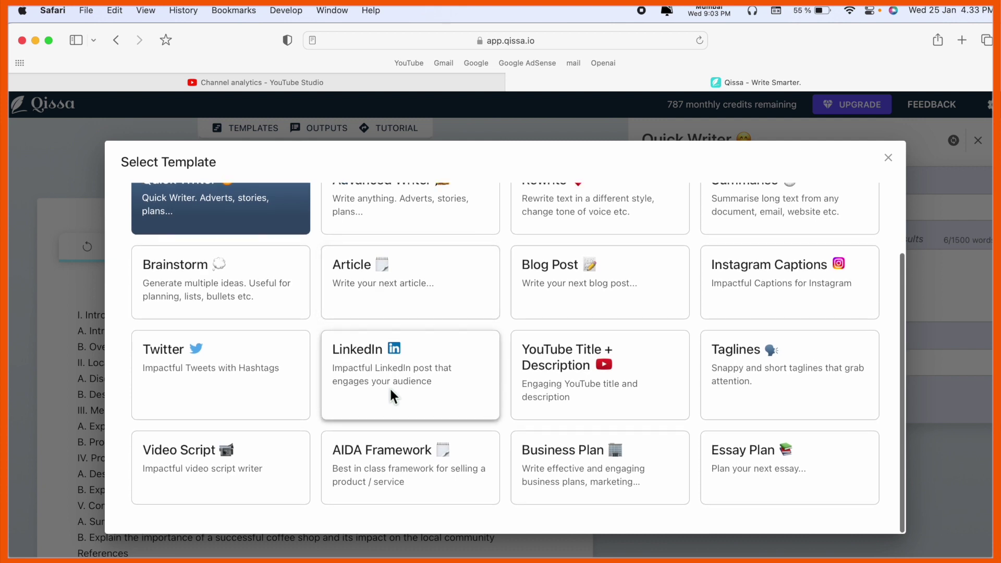
click(558, 385)
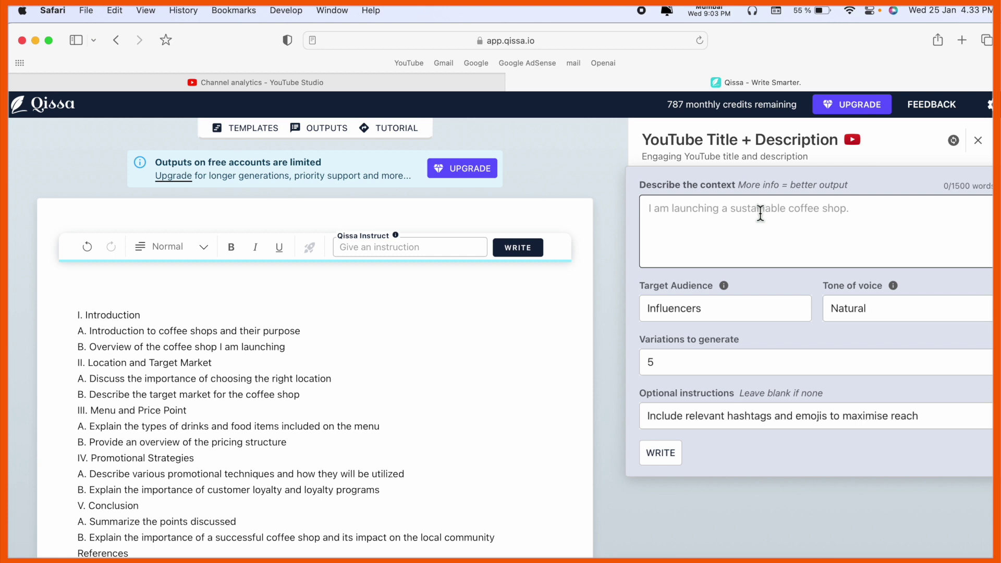
Paste 'Qissa AI writing platform' as the context and generate the title and description variations.
click(819, 212)
text(Qissa AI writing platform)
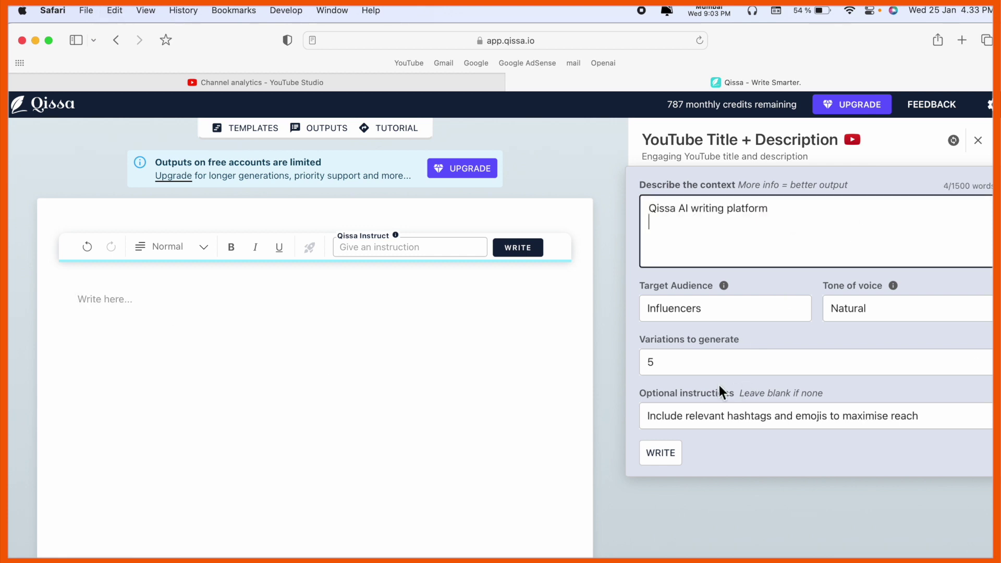
click(667, 466)
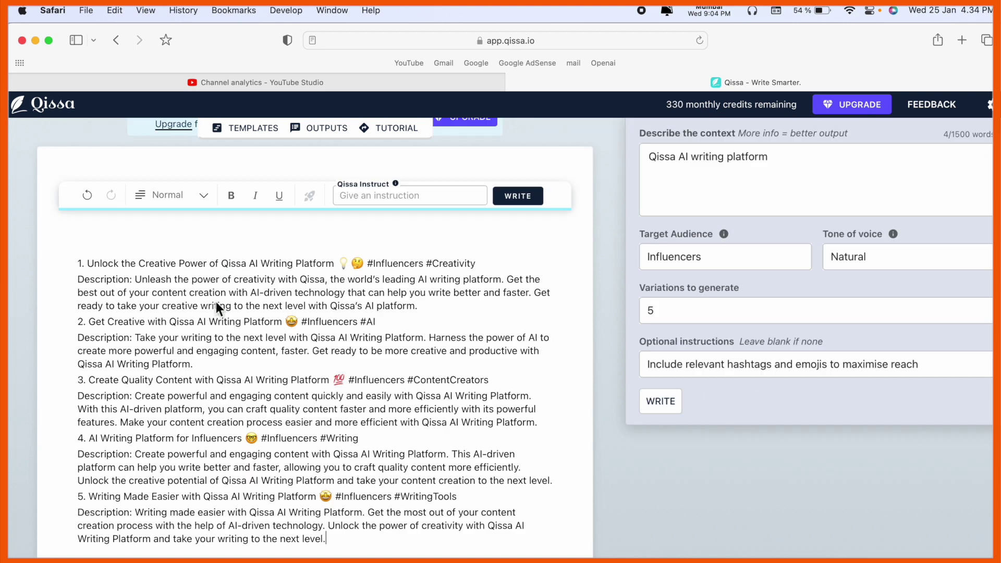
Select most of the generated descriptions, then narrow the selection to the first Description paragraph.
click(337, 537)
drag(338, 536, 89, 287)
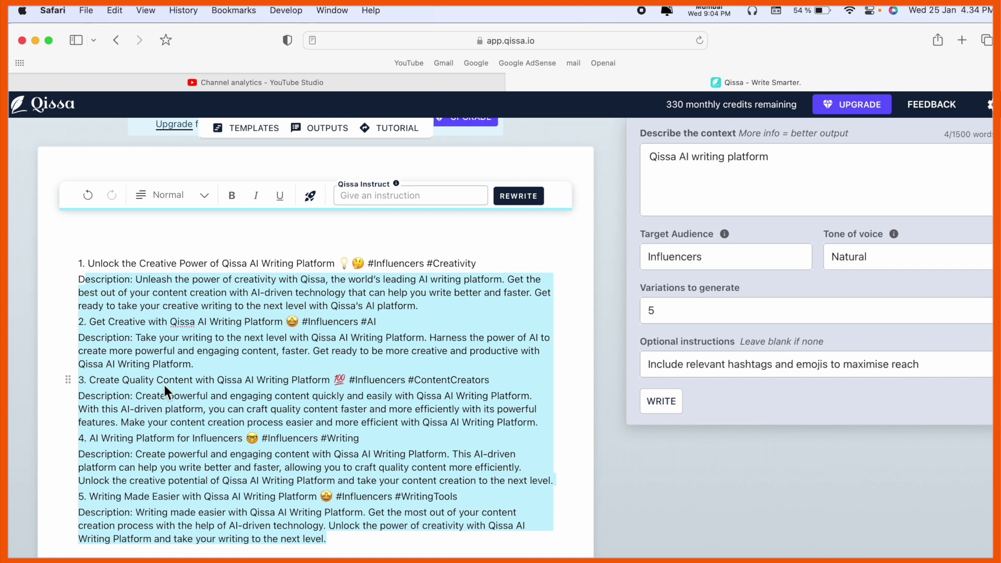
click(405, 455)
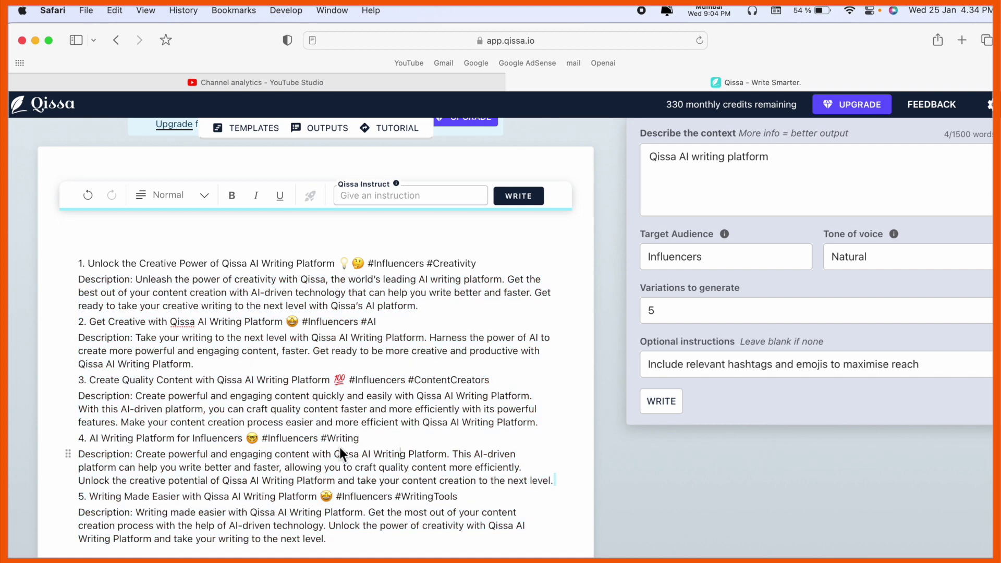
triple_click(290, 304)
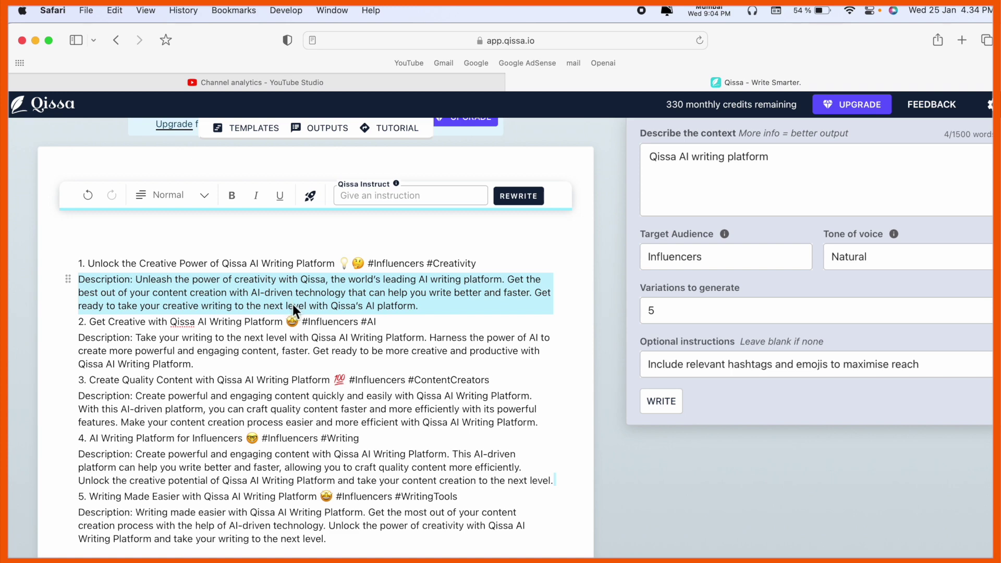
scroll(293, 305, up, 2)
Browse the template grid without switching templates, then show the recent outputs history.
click(253, 135)
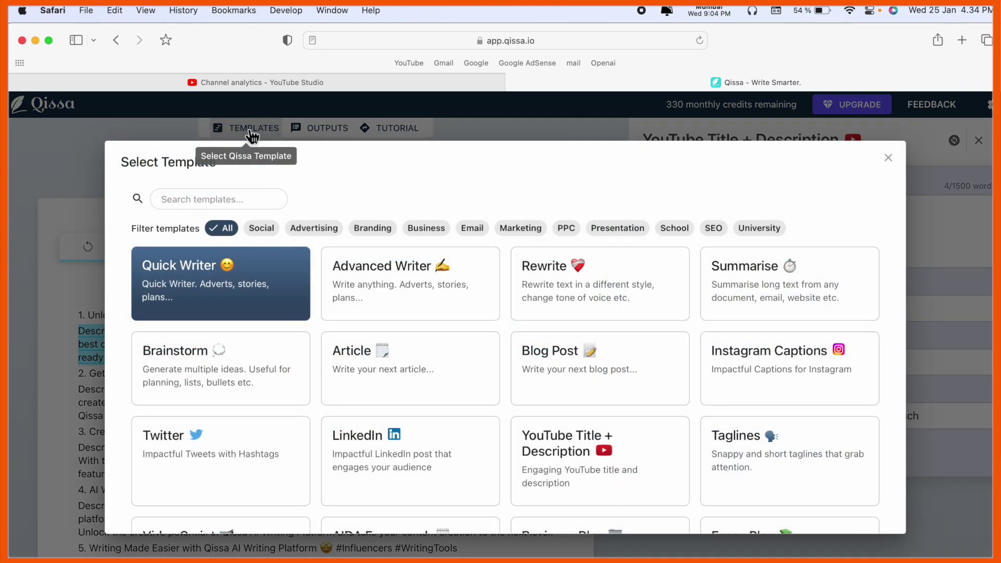
scroll(508, 407, down, 3)
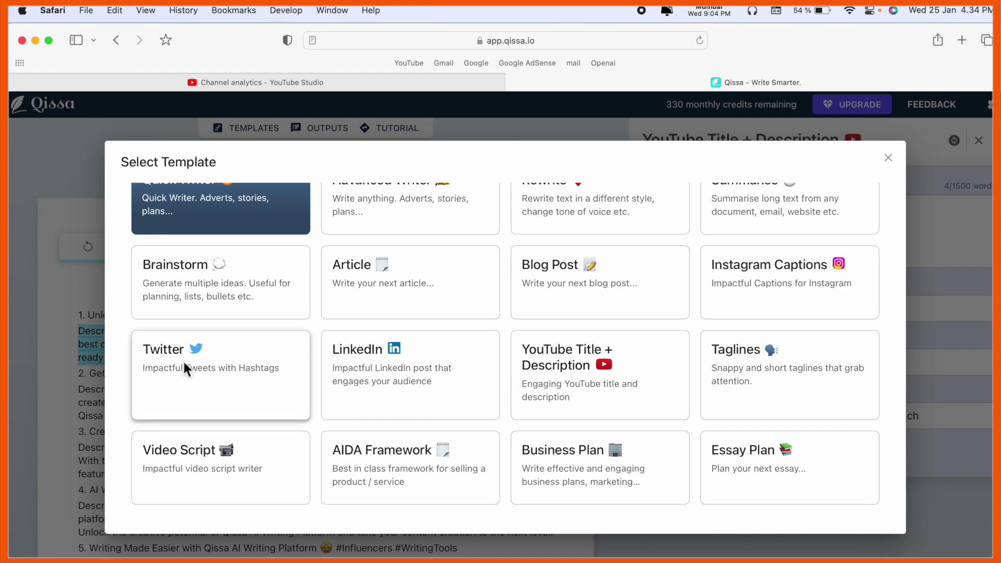
scroll(704, 350, up, 3)
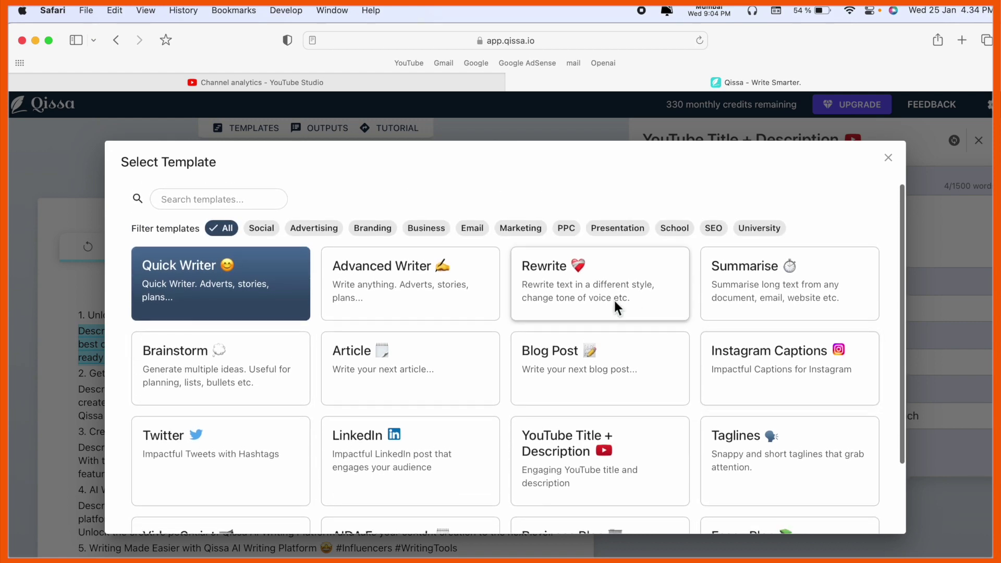
key(Escape)
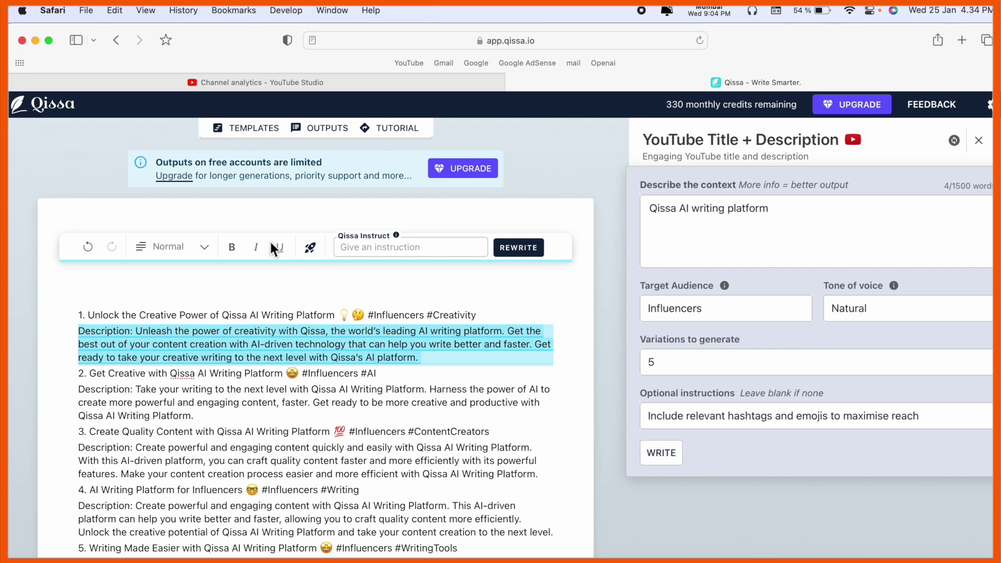
click(320, 137)
scroll(895, 454, down, 10)
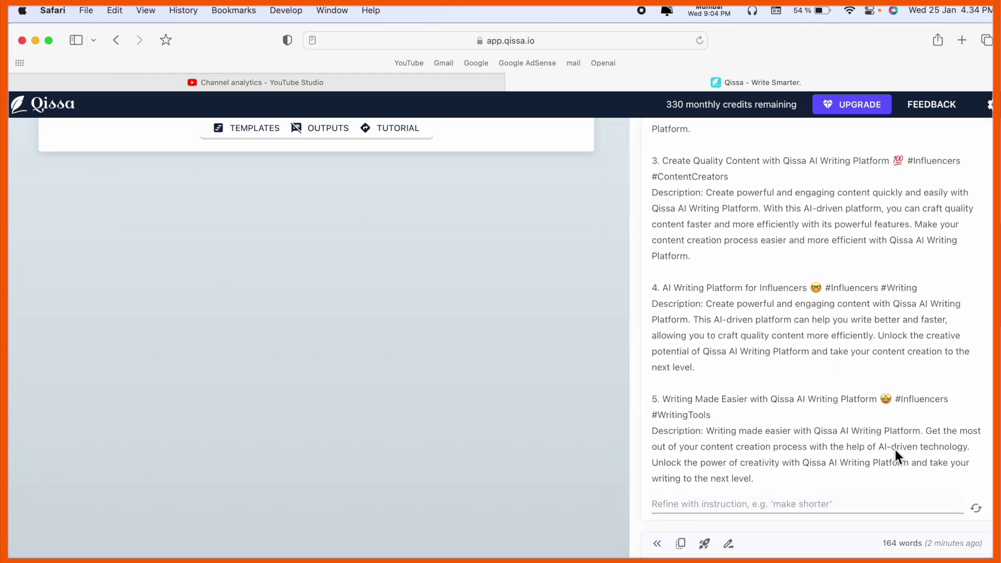
scroll(895, 452, down, 10)
scroll(895, 458, down, 3)
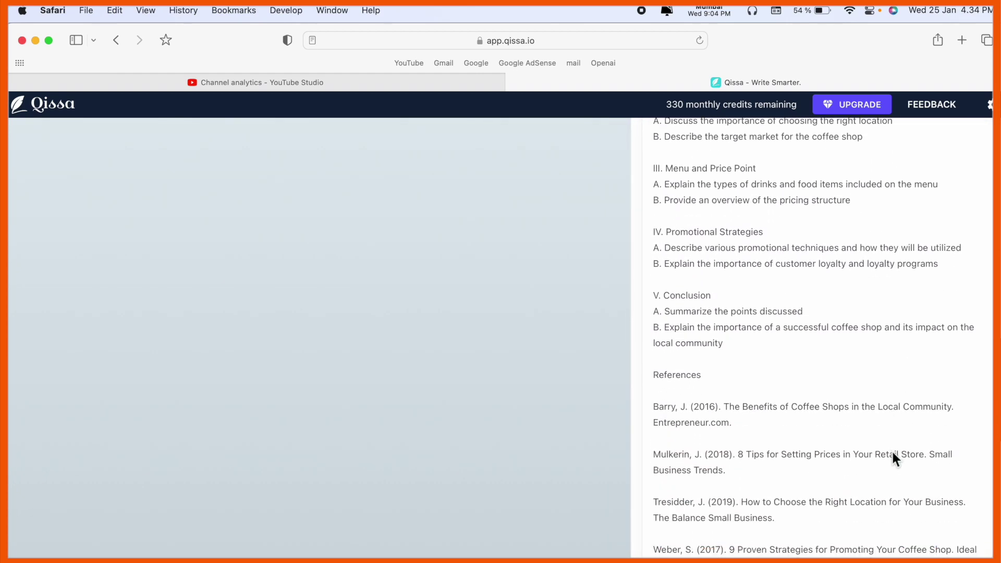
scroll(893, 453, up, 20)
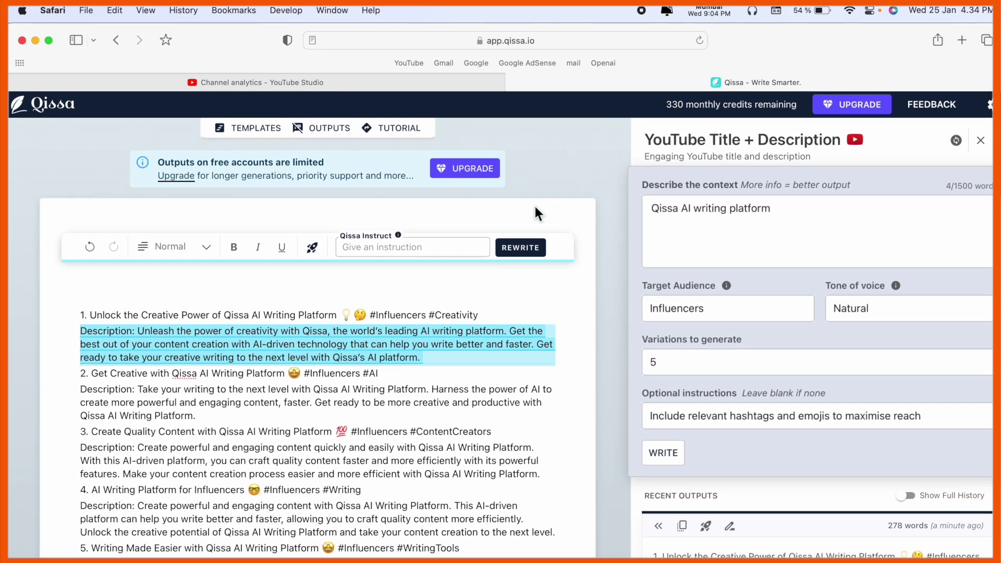
click(397, 129)
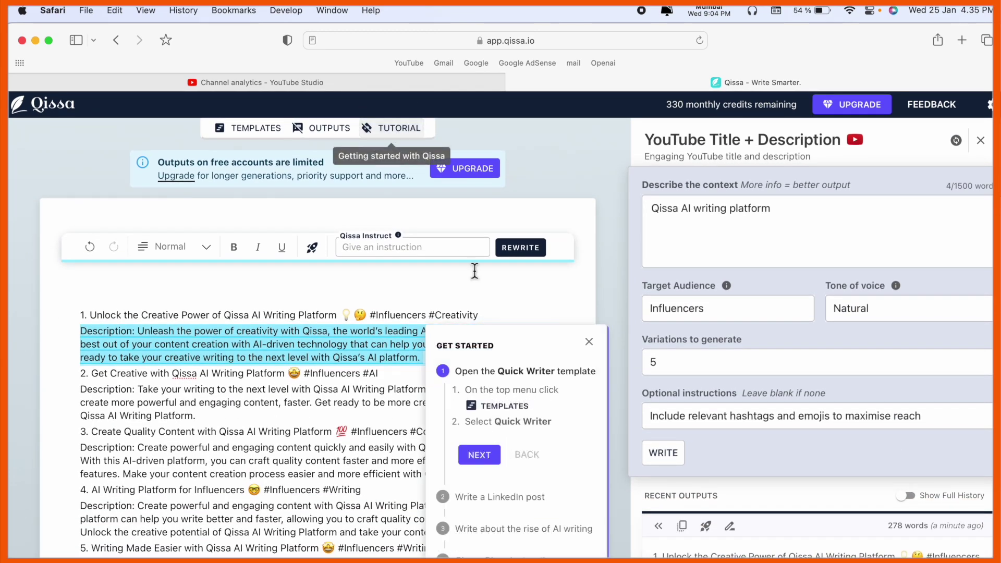
scroll(614, 421, down, 2)
click(486, 400)
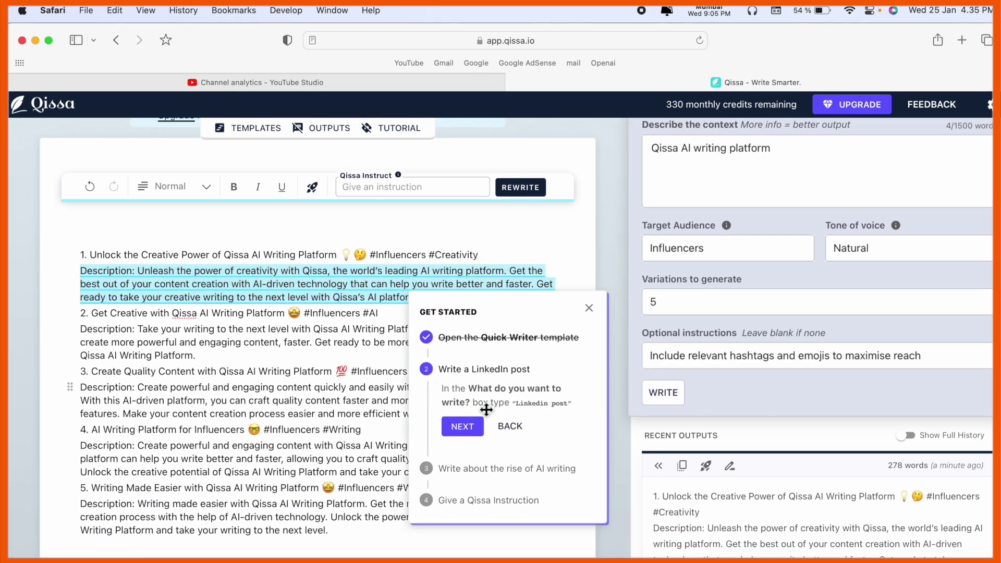
click(465, 429)
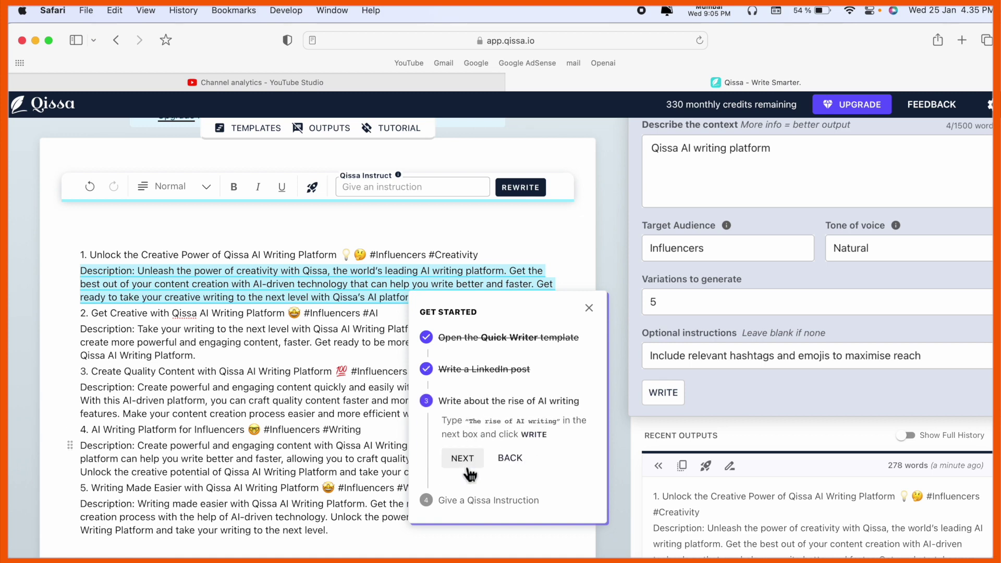
click(464, 458)
click(462, 491)
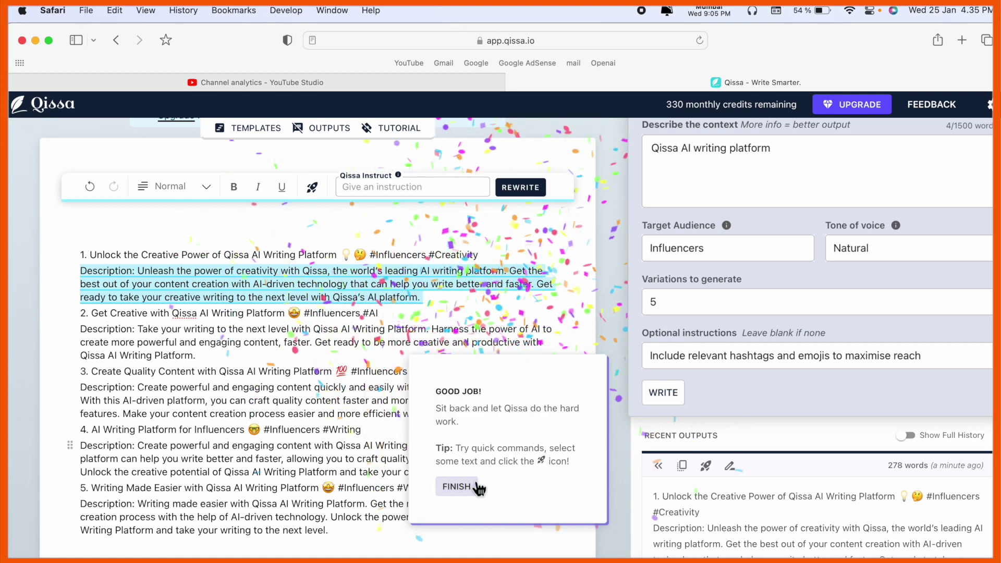
click(456, 484)
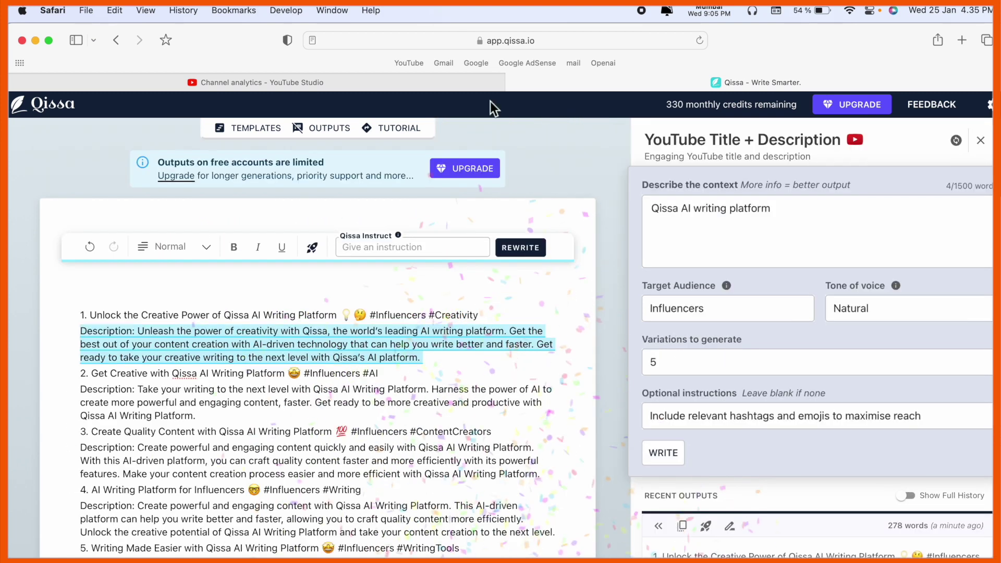
click(473, 176)
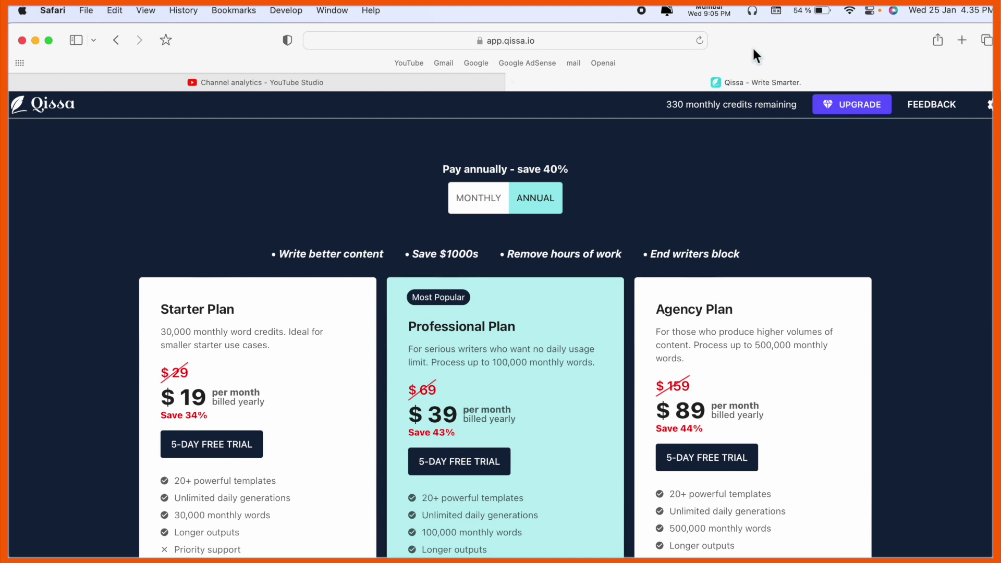
key(super+bracketleft)
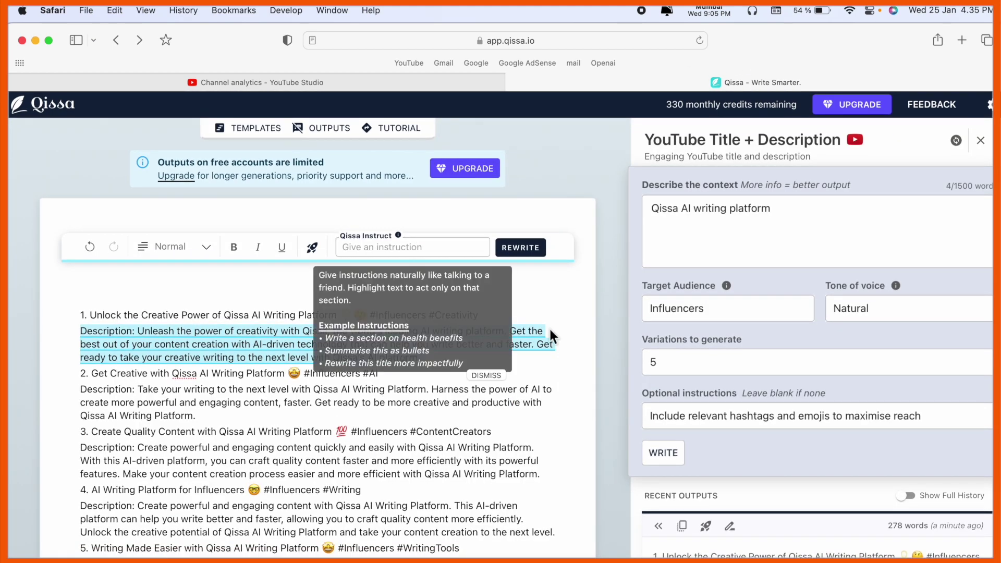